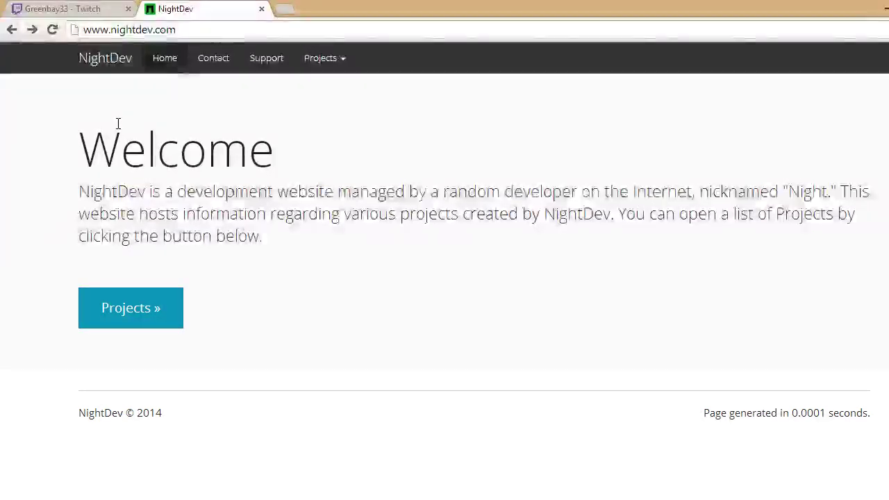
Step: Open NightDev's Follower Alert install-for-OBS guide at Step 1/5, then minimize the browser to the desktop
{"action": "left_click", "coordinate": [322, 63]}
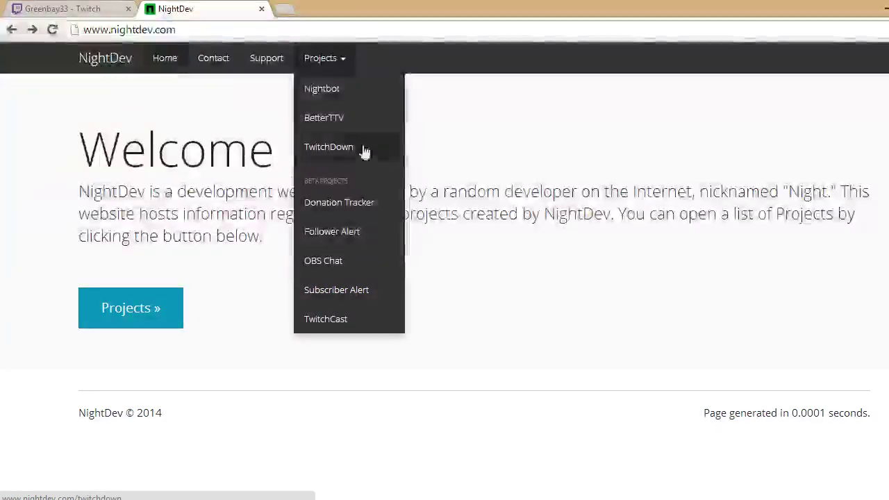
{"action": "left_click", "coordinate": [341, 233]}
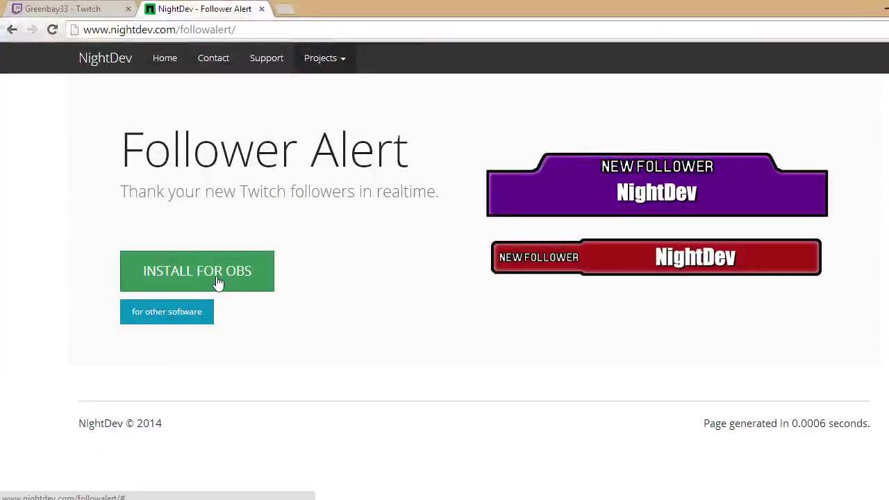
{"action": "left_click", "coordinate": [217, 282]}
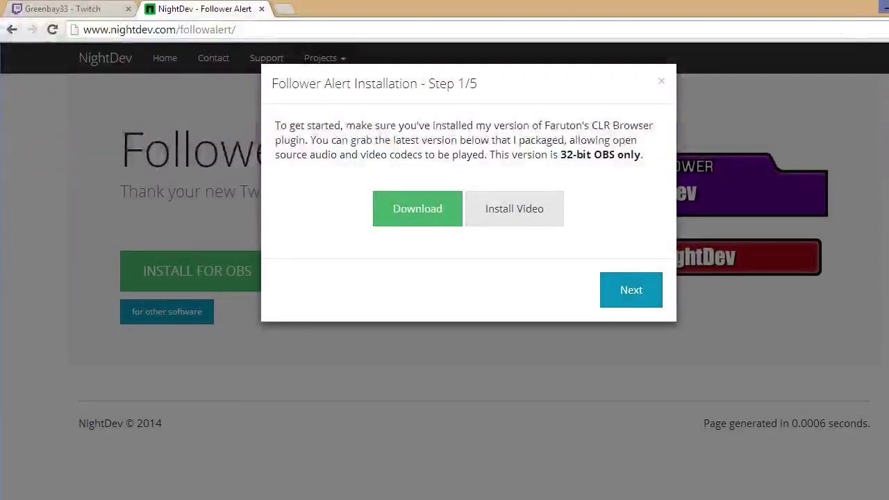
{"action": "key", "text": "super+d"}
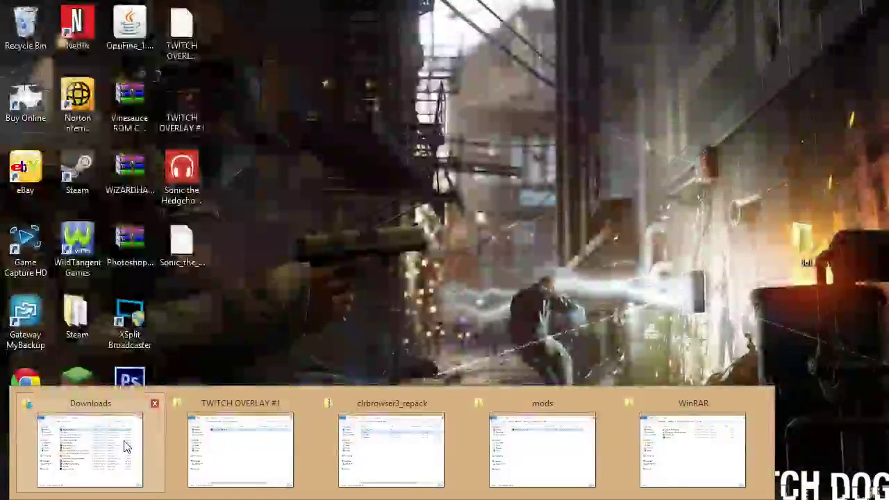
Step: Open the clrbrowser3_repack archive from the Downloads folder in WinRAR
{"action": "left_click", "coordinate": [123, 447]}
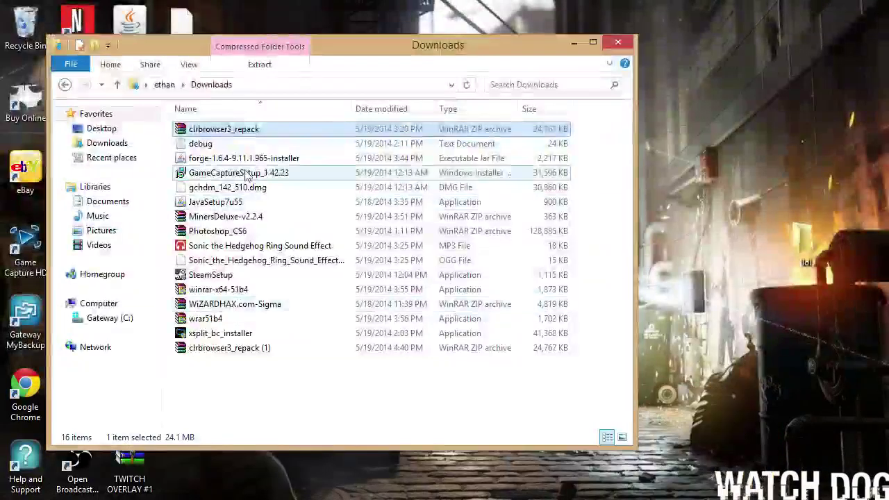
{"action": "double_click", "coordinate": [238, 129]}
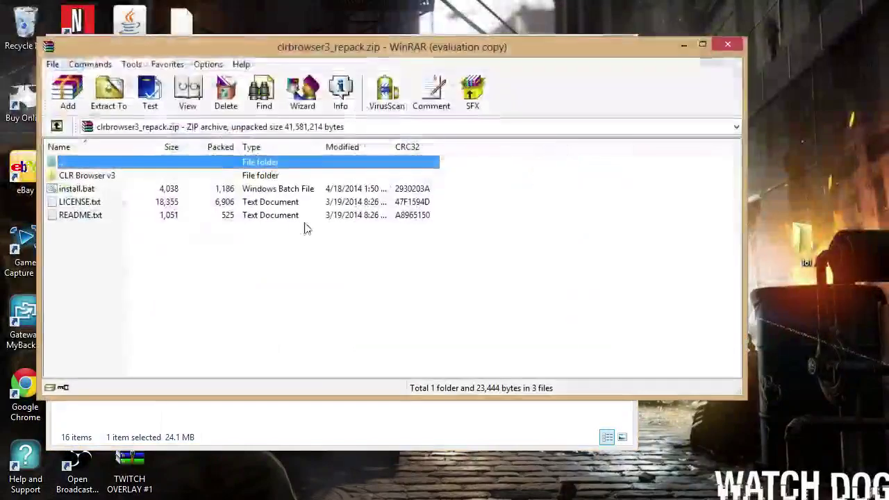
{"action": "left_click", "coordinate": [727, 44]}
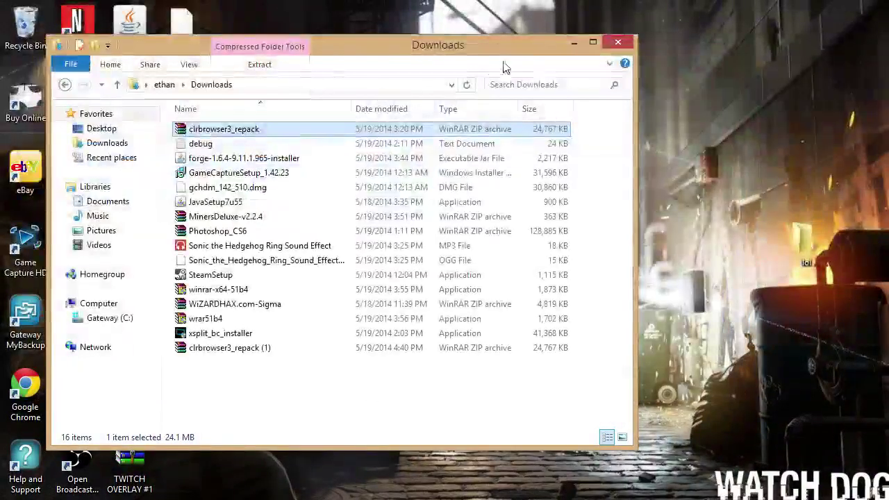
{"action": "left_click", "coordinate": [617, 42]}
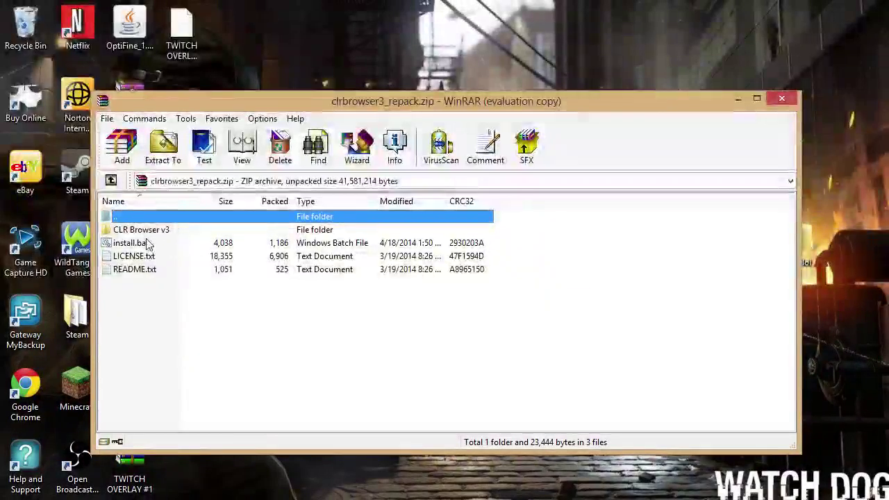
Step: Run install.bat to install the CLR Browser plugin, then restore OBS
{"action": "left_click", "coordinate": [148, 244]}
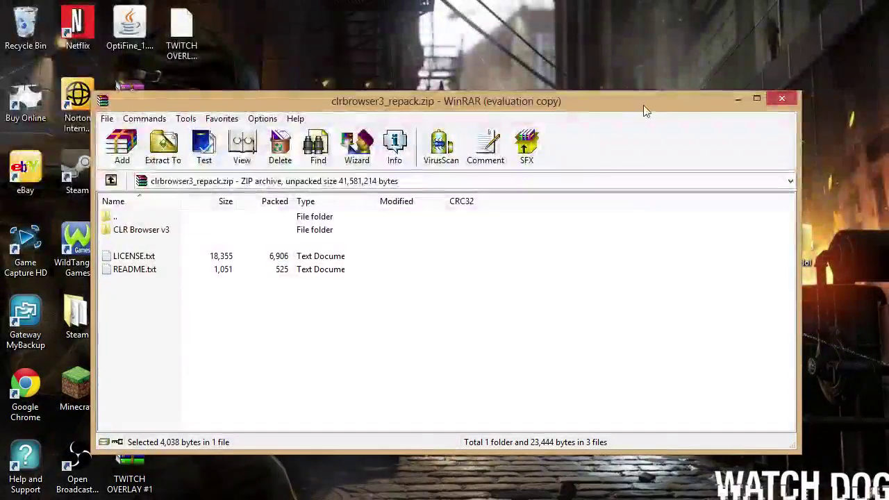
{"action": "double_click", "coordinate": [197, 245]}
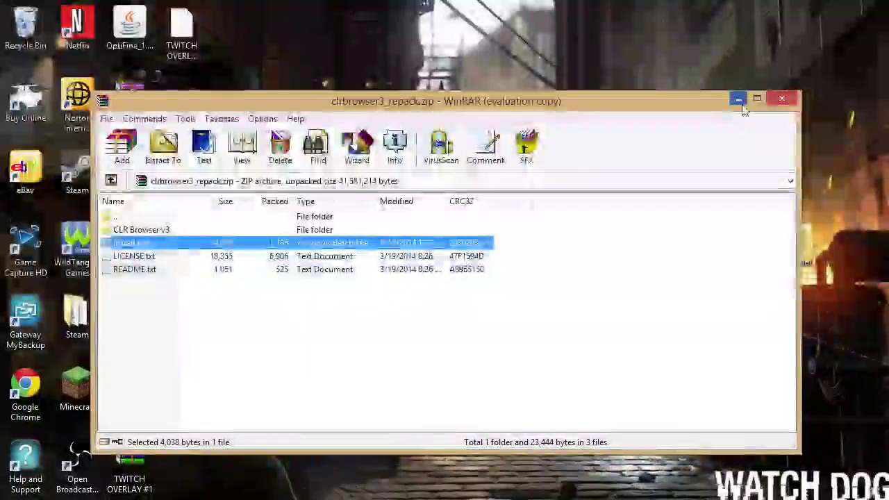
{"action": "left_click", "coordinate": [737, 97]}
{"action": "left_click", "coordinate": [247, 486]}
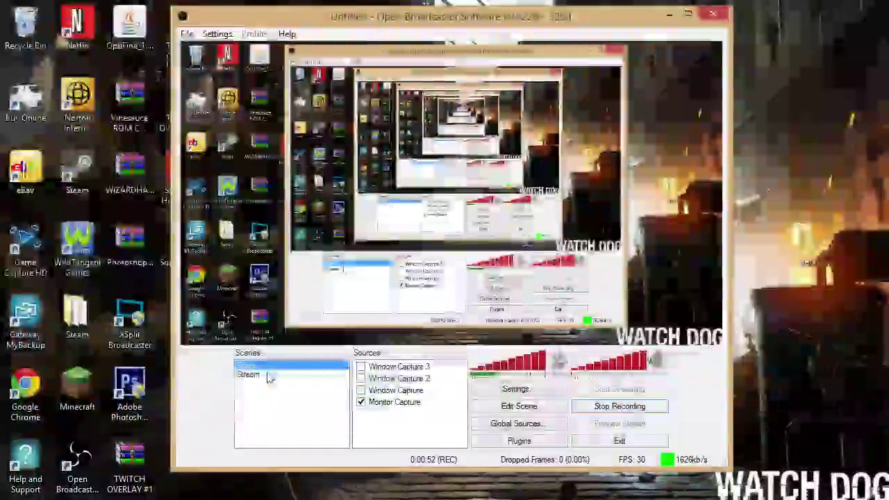
Step: Add a CLR Browser source named 'tut' to the Stream scene, then advance the guide to Step 2/5
{"action": "left_click", "coordinate": [269, 375]}
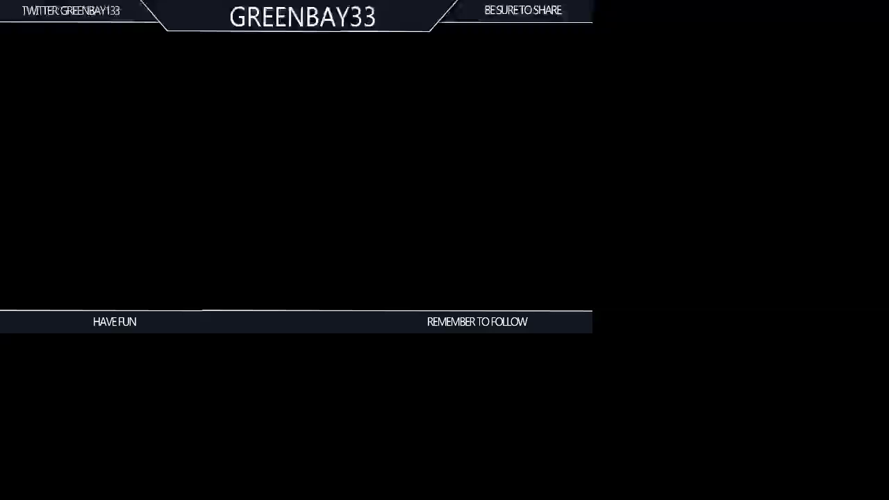
{"action": "left_click", "coordinate": [277, 365]}
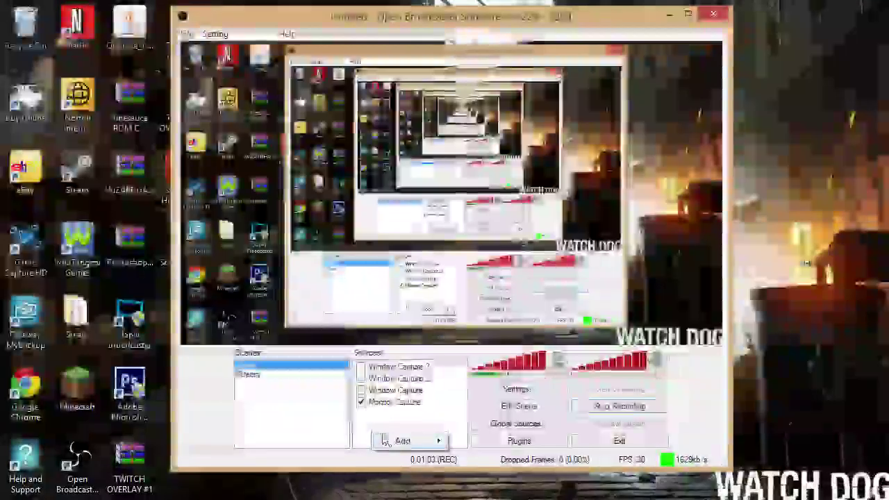
{"action": "mouse_move", "coordinate": [410, 444]}
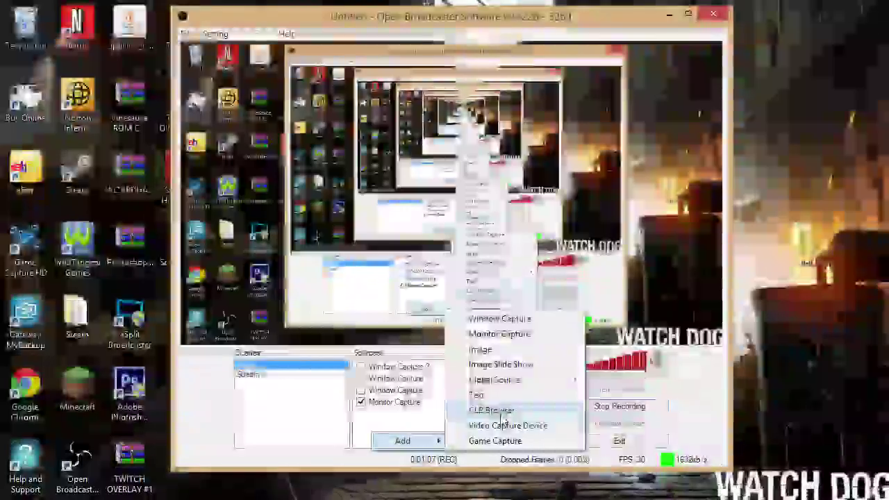
{"action": "left_click", "coordinate": [492, 410]}
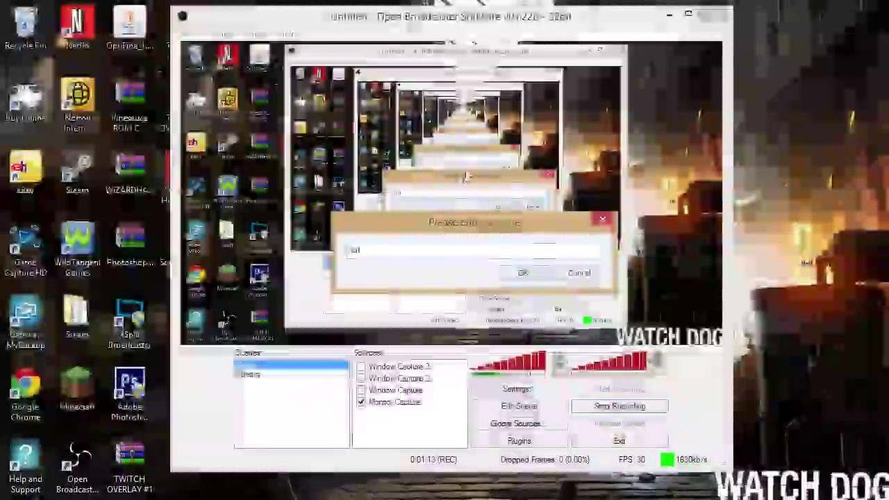
{"action": "left_click", "coordinate": [543, 276]}
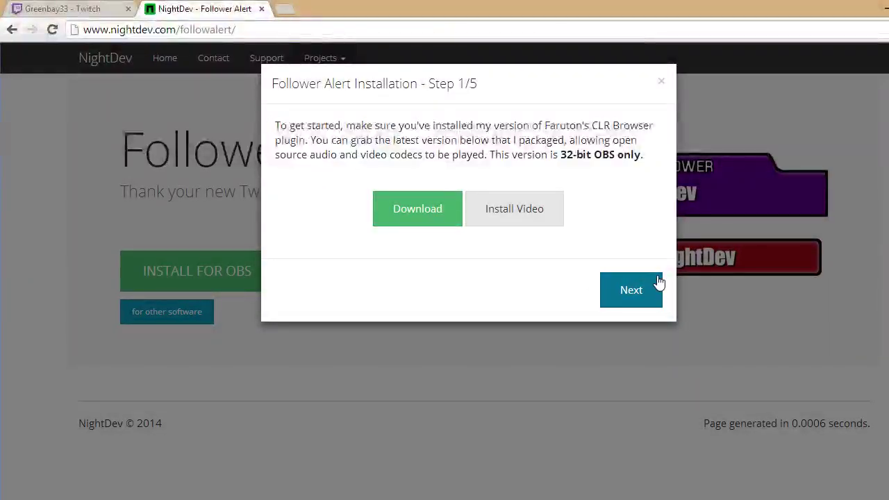
{"action": "left_click", "coordinate": [647, 288]}
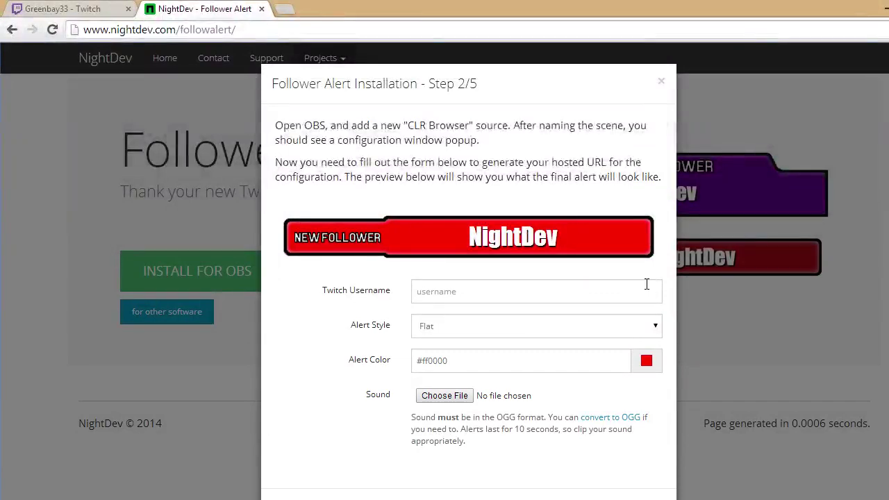
Step: Enter the Twitch username in the follower alert form
{"action": "scroll", "coordinate": [625, 263], "scroll_direction": "down", "scroll_amount": 1}
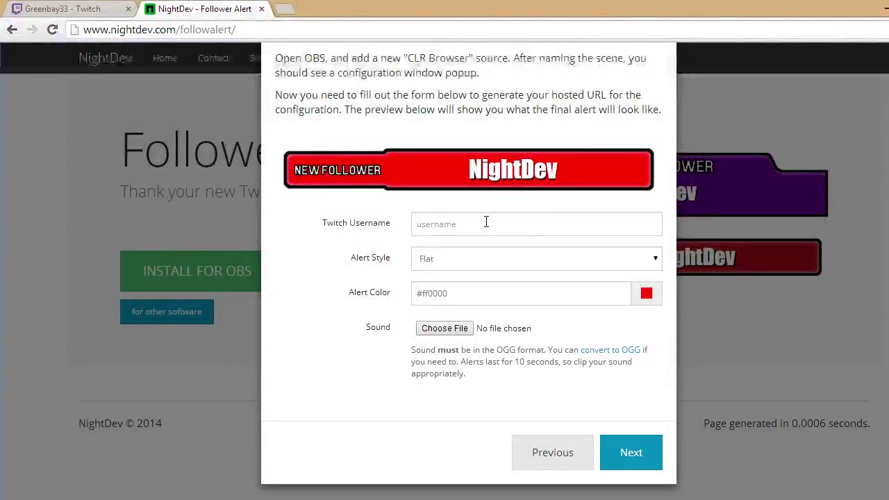
{"action": "left_click", "coordinate": [486, 221]}
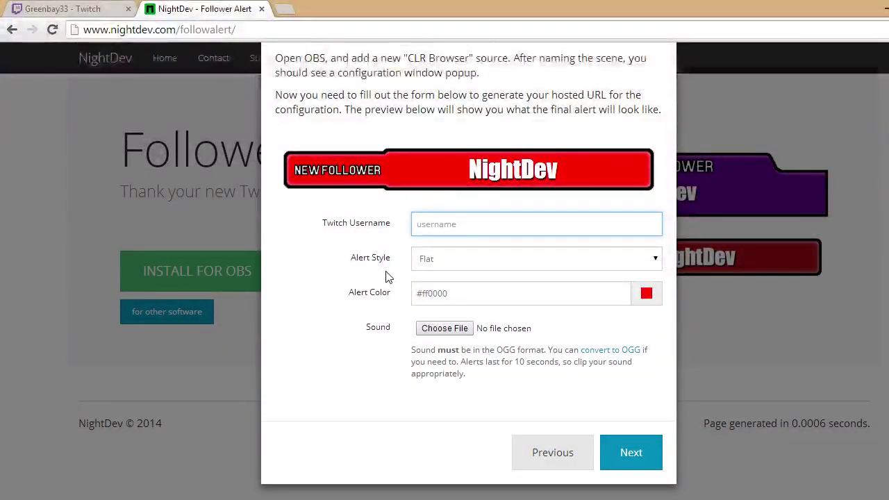
{"action": "type", "text": "greenbay33"}
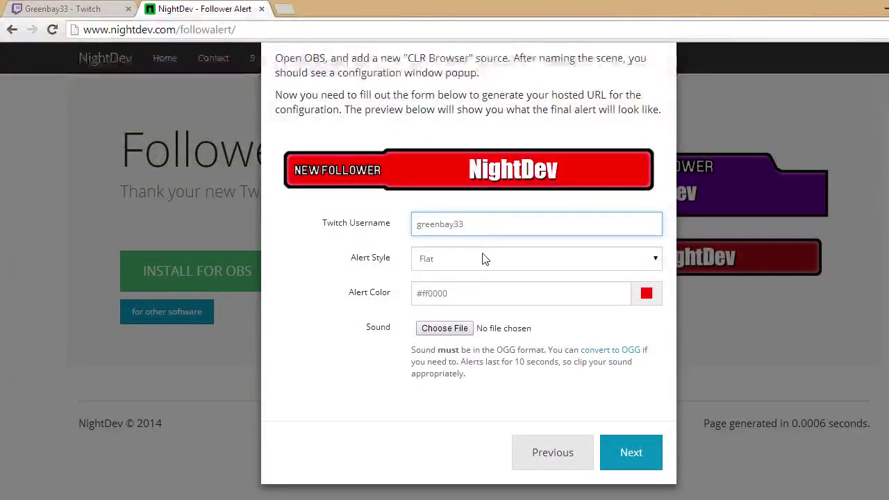
Step: Choose the Stacked alert style with blue color #0084ff and continue to Step 3/5
{"action": "left_click", "coordinate": [484, 258]}
{"action": "left_click", "coordinate": [521, 288]}
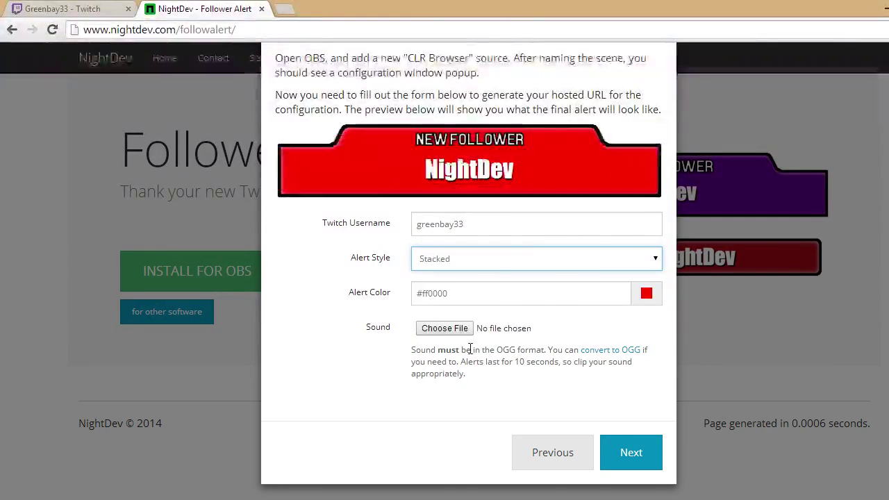
{"action": "left_click", "coordinate": [646, 294]}
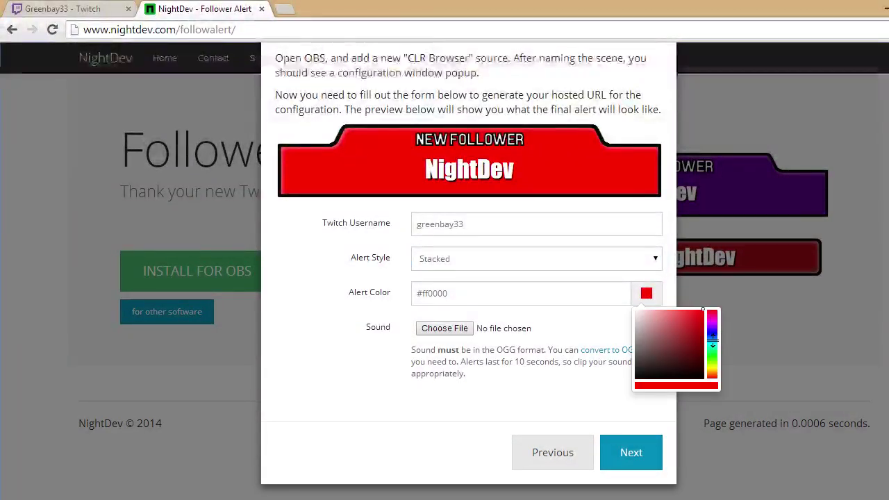
{"action": "left_click_drag", "start_coordinate": [712, 345], "coordinate": [711, 343]}
{"action": "left_click", "coordinate": [408, 374]}
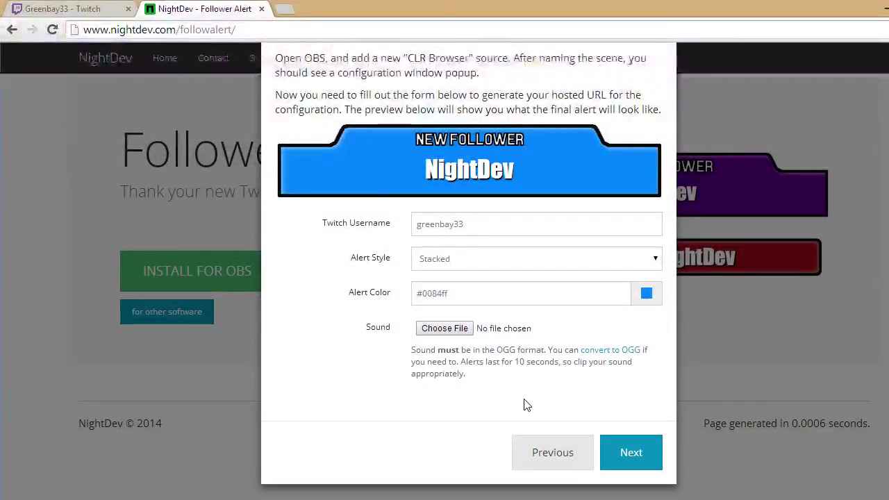
{"action": "left_click", "coordinate": [625, 453]}
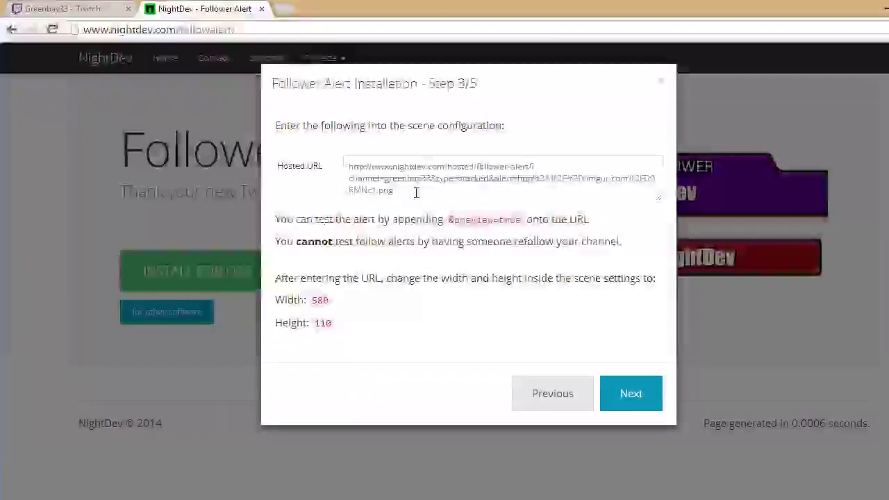
Step: Copy the hosted alert URL into the CLR Browser source's URL field
{"action": "left_click_drag", "start_coordinate": [416, 193], "coordinate": [302, 168]}
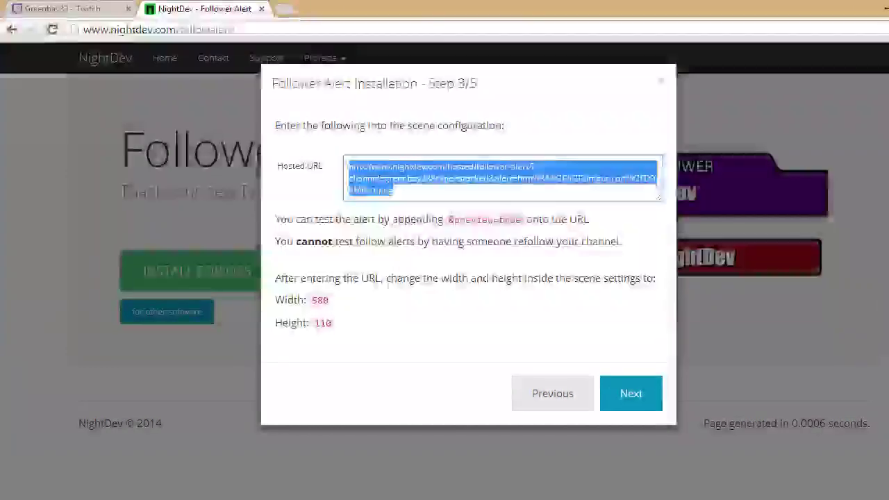
{"action": "left_click", "coordinate": [357, 456]}
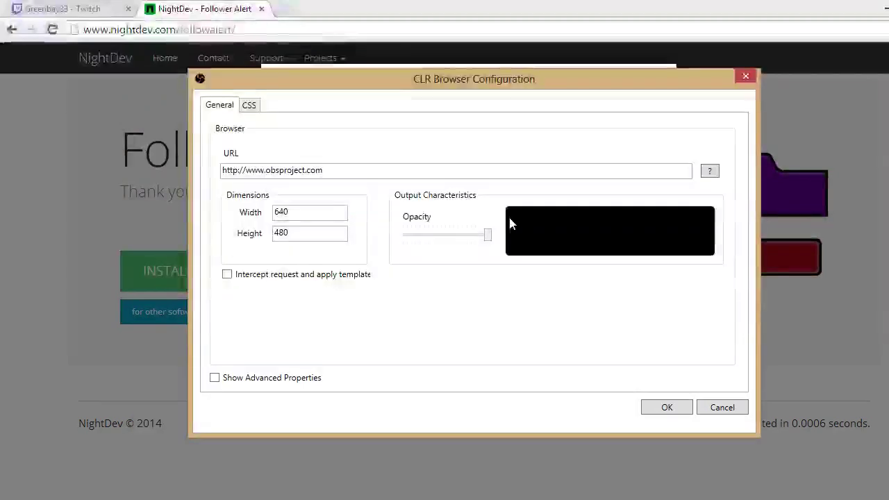
{"action": "left_click_drag", "start_coordinate": [221, 175], "coordinate": [313, 172]}
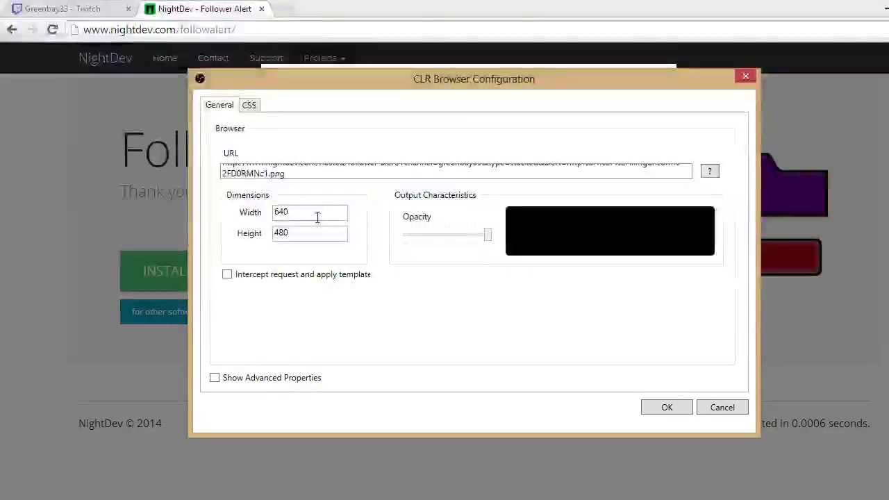
Step: Set the CLR Browser source's width to 580 and height to 110
{"action": "left_click_drag", "start_coordinate": [214, 211], "coordinate": [205, 215]}
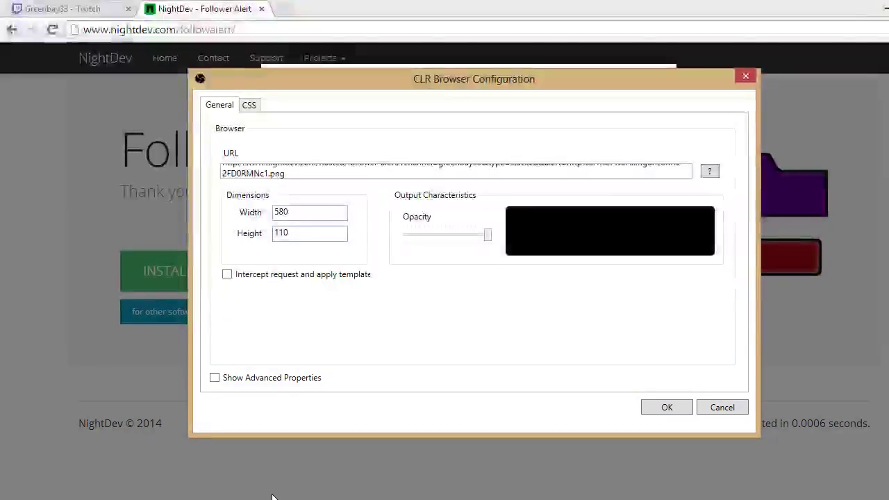
{"action": "mouse_move", "coordinate": [270, 492]}
{"action": "left_click", "coordinate": [248, 469]}
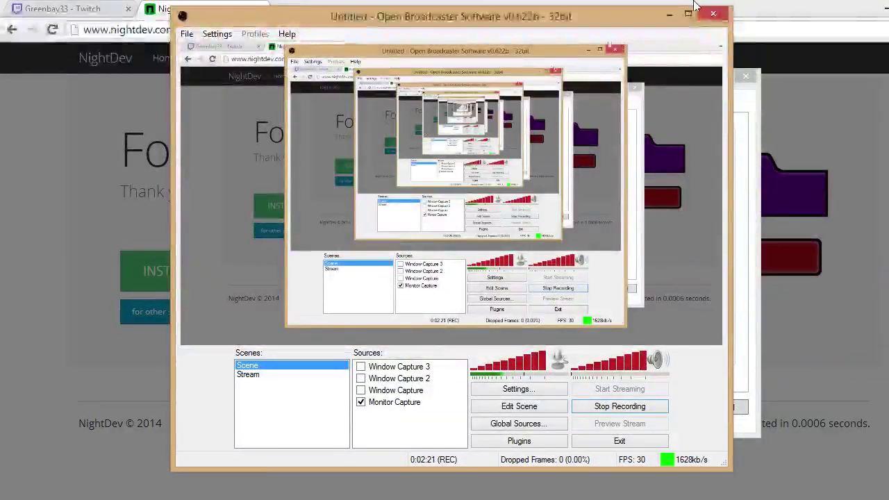
{"action": "left_click", "coordinate": [665, 15]}
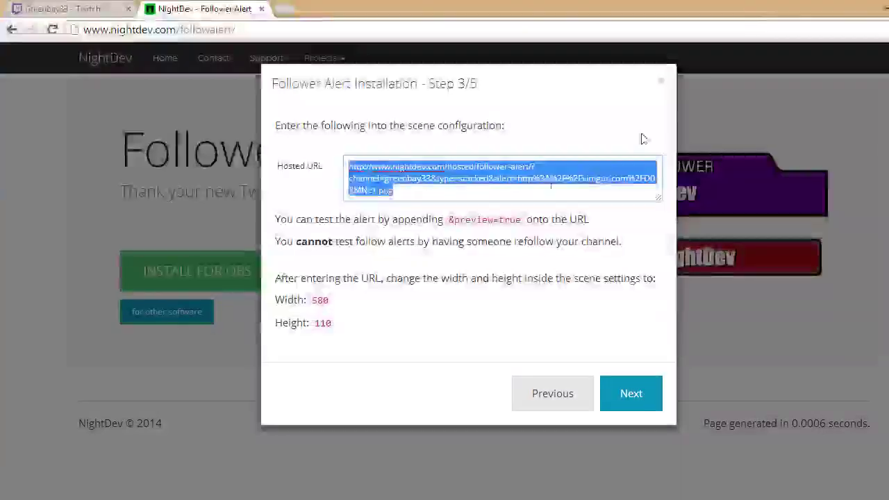
{"action": "mouse_move", "coordinate": [291, 497]}
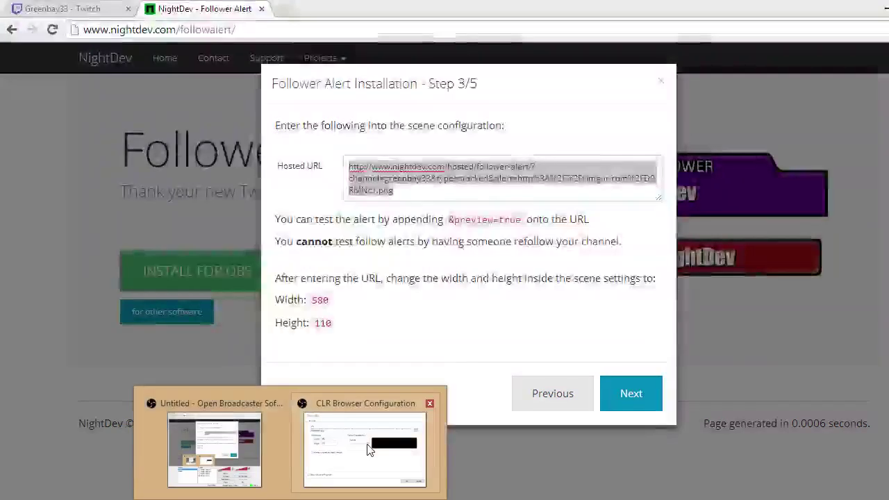
{"action": "left_click", "coordinate": [361, 444]}
Step: Append '&preview=true' to the source URL and apply the settings
{"action": "left_click", "coordinate": [303, 175]}
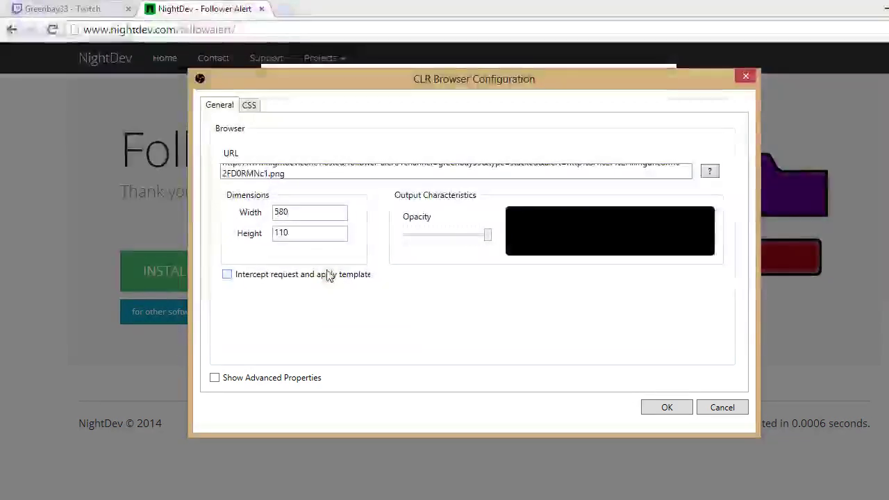
{"action": "type", "text": "&"}
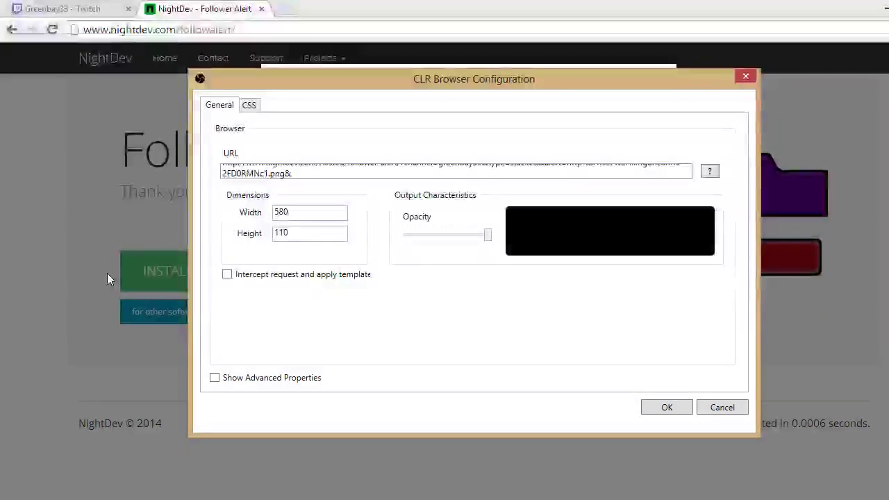
{"action": "type", "text": "preview"}
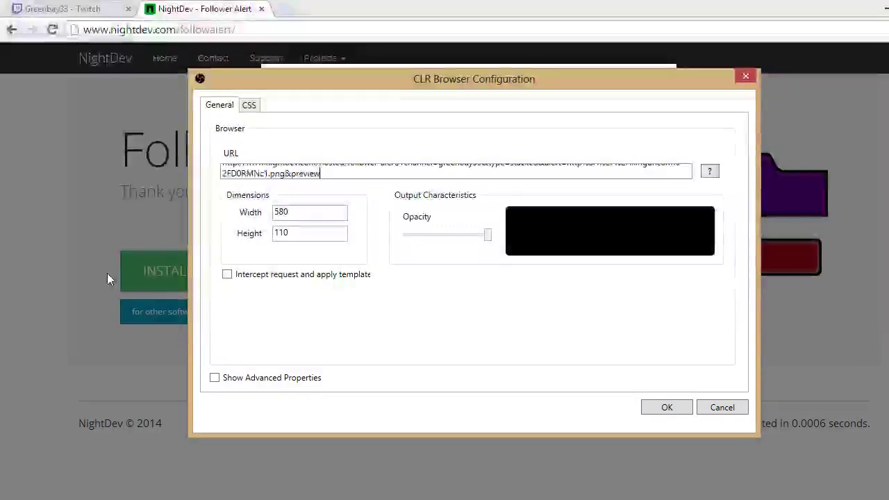
{"action": "type", "text": "=true"}
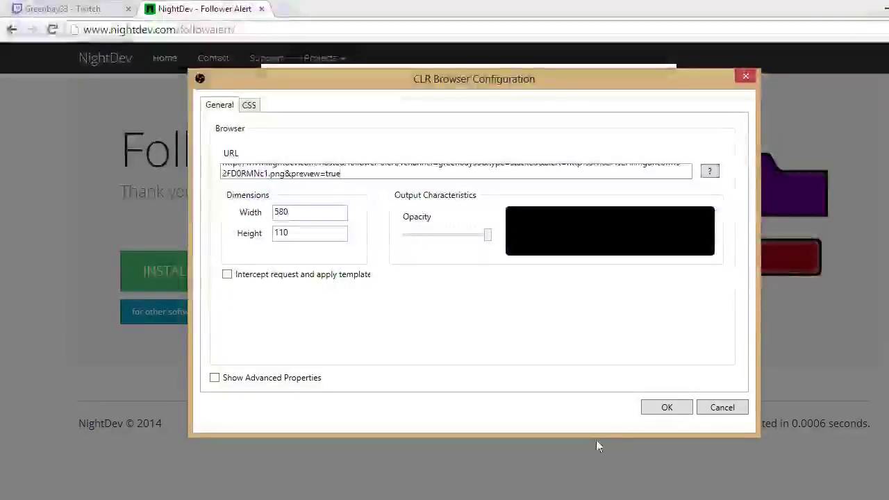
{"action": "left_click", "coordinate": [668, 408]}
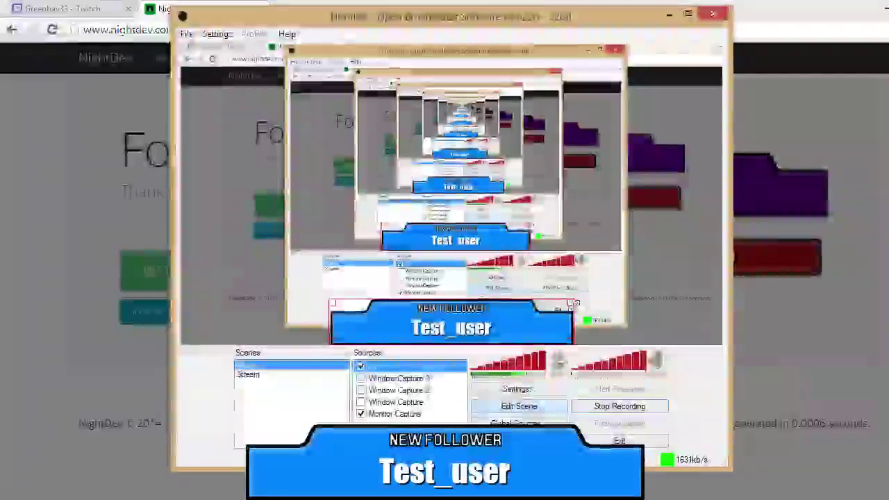
Step: Shrink the alert box in the preview, then remove '&preview=true' from its URL and apply
{"action": "left_click_drag", "start_coordinate": [594, 241], "coordinate": [479, 307]}
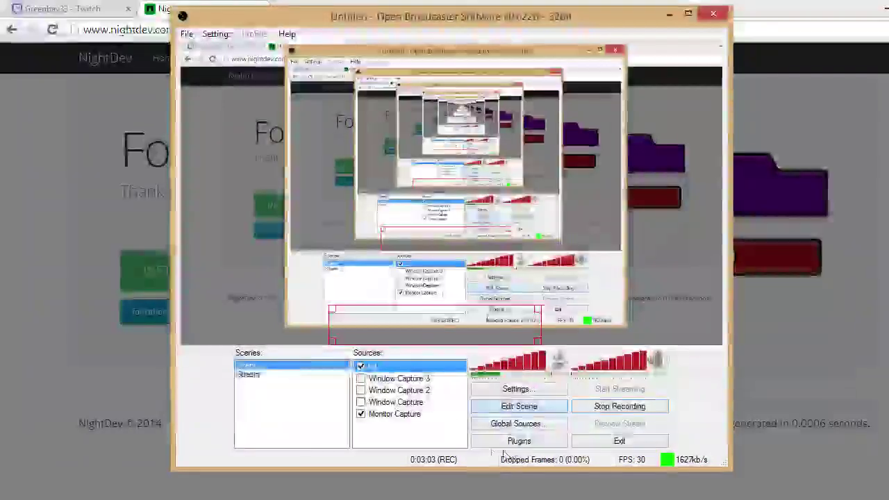
{"action": "right_click", "coordinate": [376, 368]}
{"action": "left_click", "coordinate": [424, 461]}
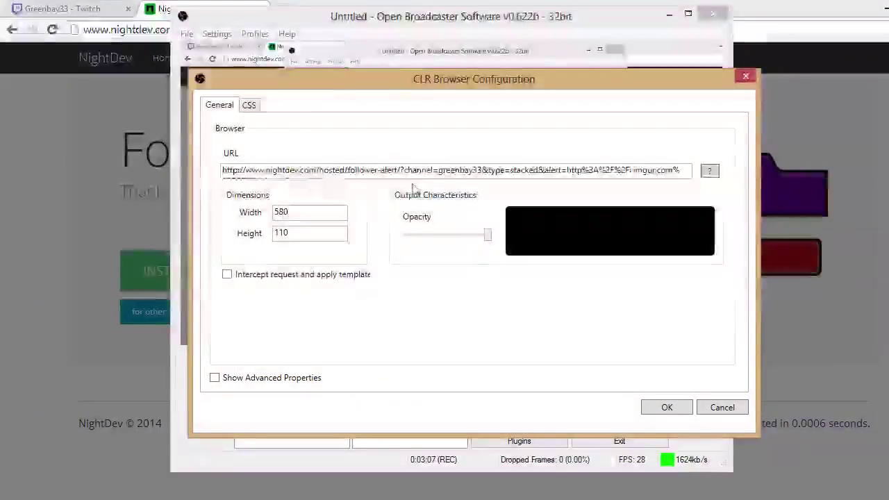
{"action": "left_click", "coordinate": [424, 173]}
{"action": "left_click_drag", "start_coordinate": [299, 178], "coordinate": [285, 175]}
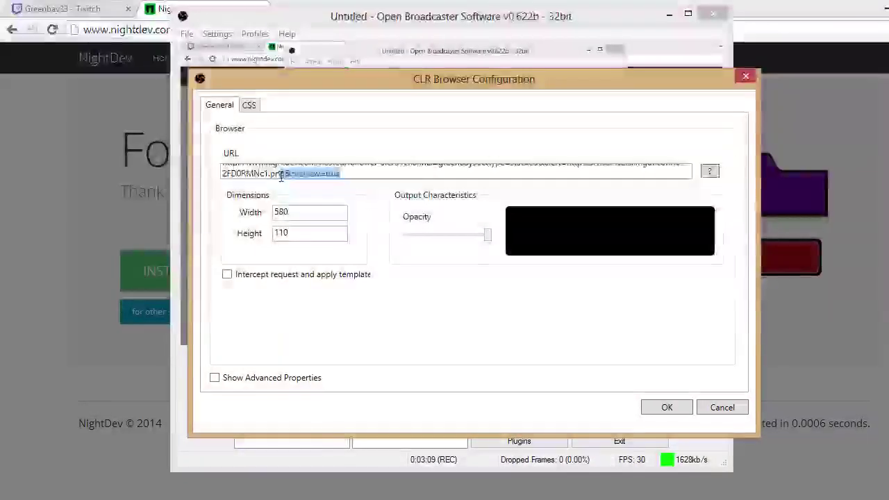
{"action": "key", "text": "BackSpace"}
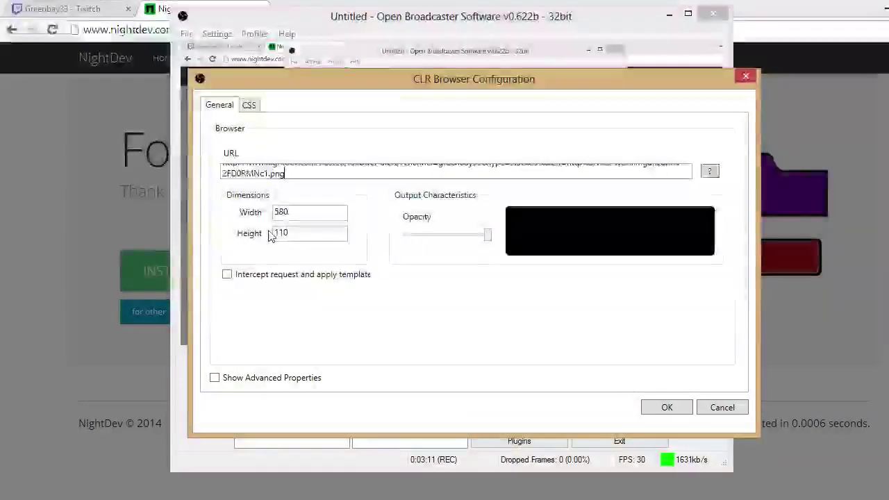
{"action": "left_click", "coordinate": [668, 407]}
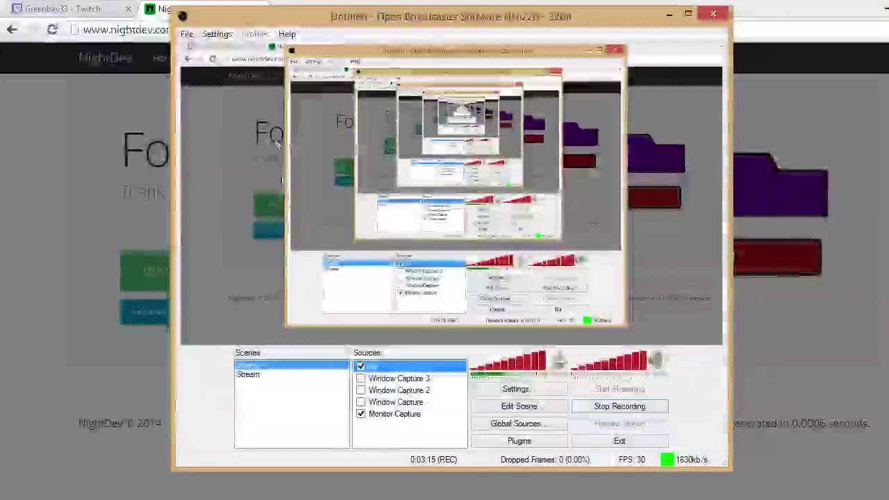